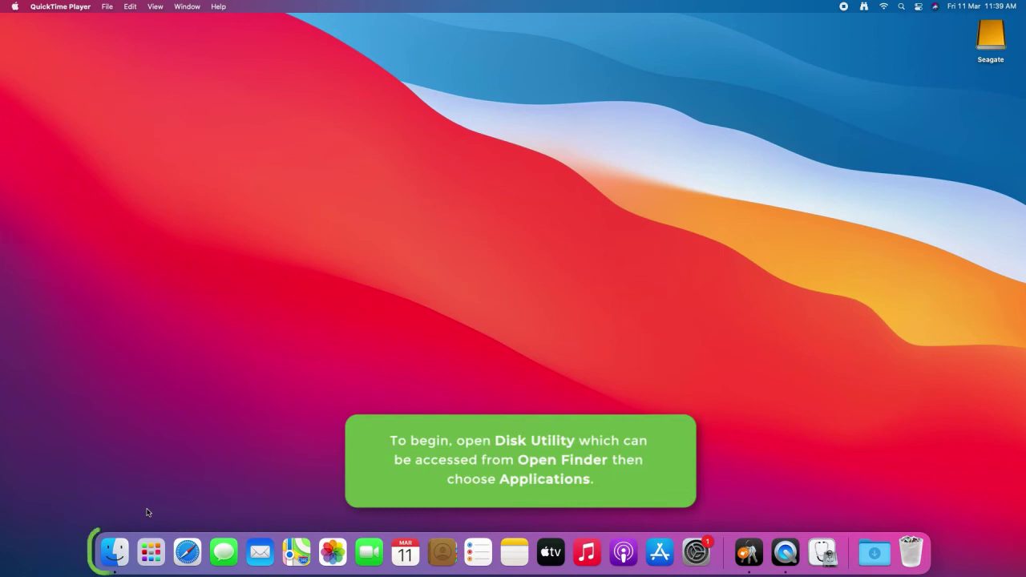
Launch Disk Utility from Finder's Applications > Utilities folder.
{"action": "left_click", "coordinate": [114, 551]}
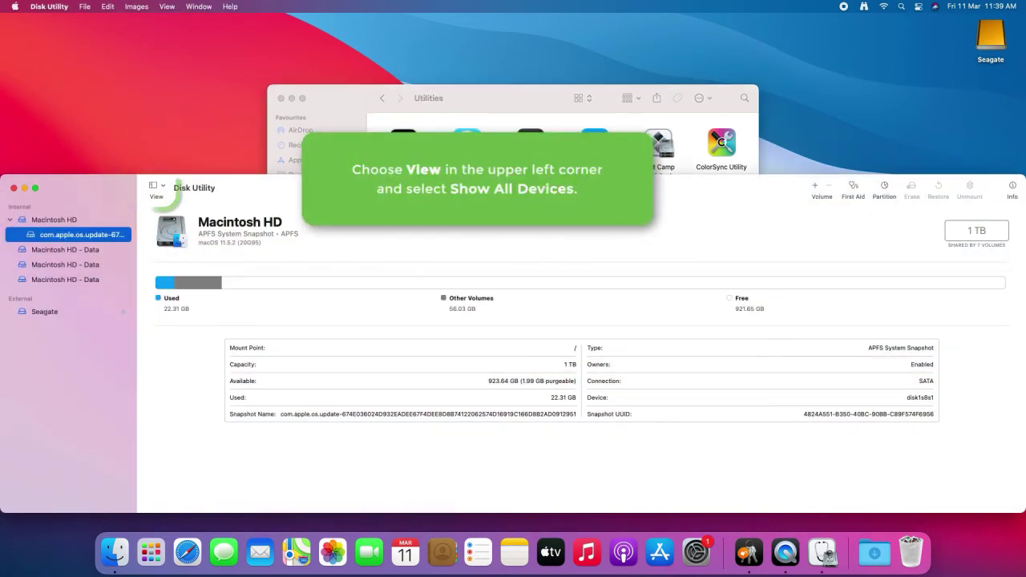
Show all devices in the sidebar and select the Seagate FireCuda HDD Media disk.
{"action": "left_click", "coordinate": [161, 188]}
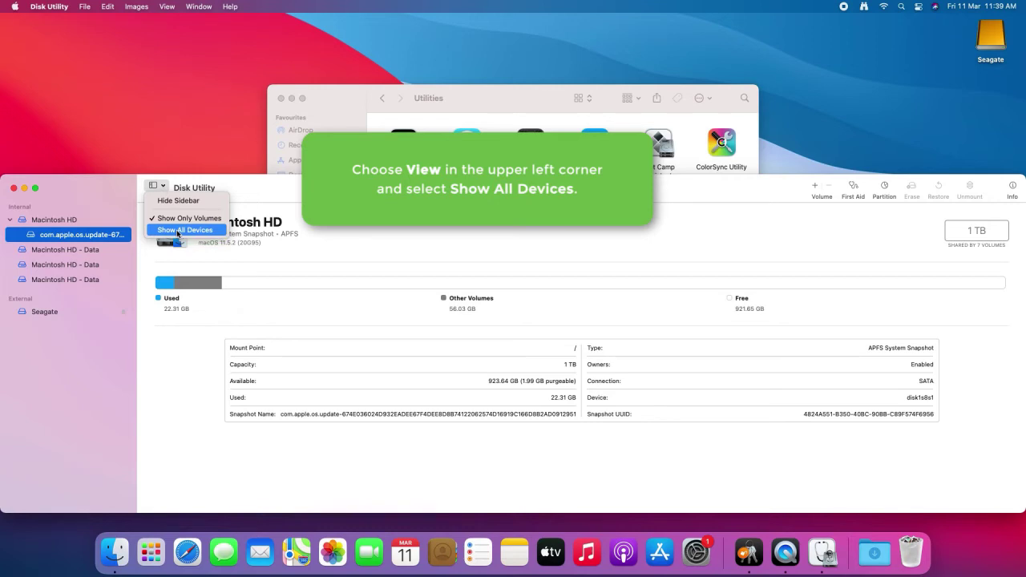
{"action": "left_click", "coordinate": [178, 230]}
{"action": "left_click", "coordinate": [66, 343]}
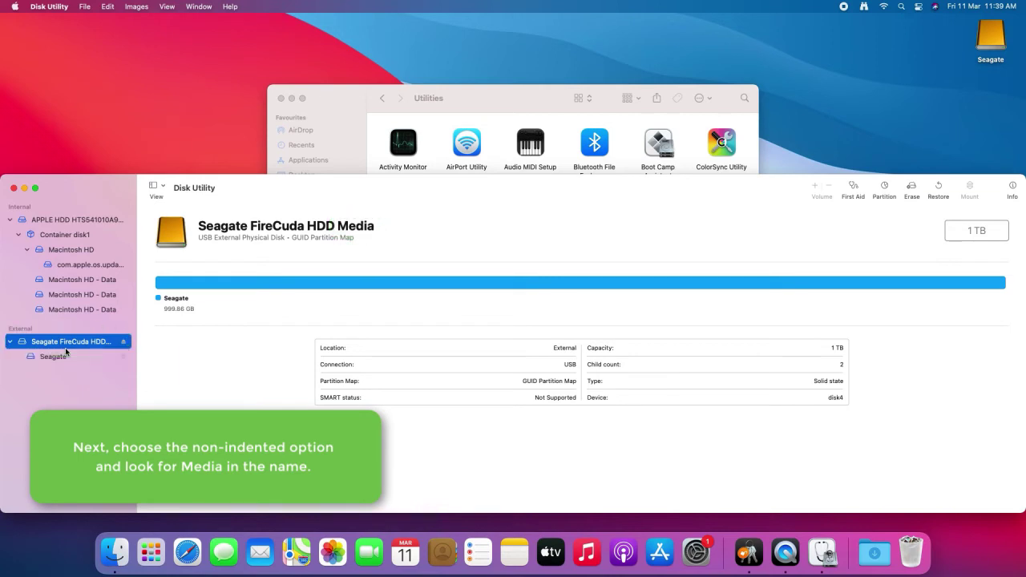
Start erasing the Seagate FireCuda HDD Media disk.
{"action": "left_click", "coordinate": [909, 190]}
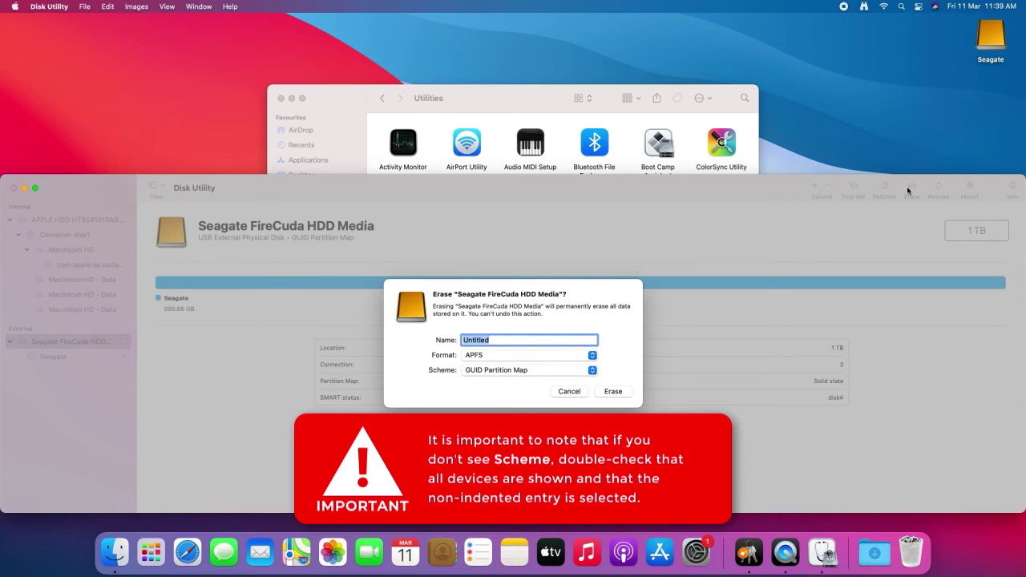
Name the disk 'Seagate', keeping GUID Partition Map scheme and APFS format.
{"action": "type", "text": "Seagate"}
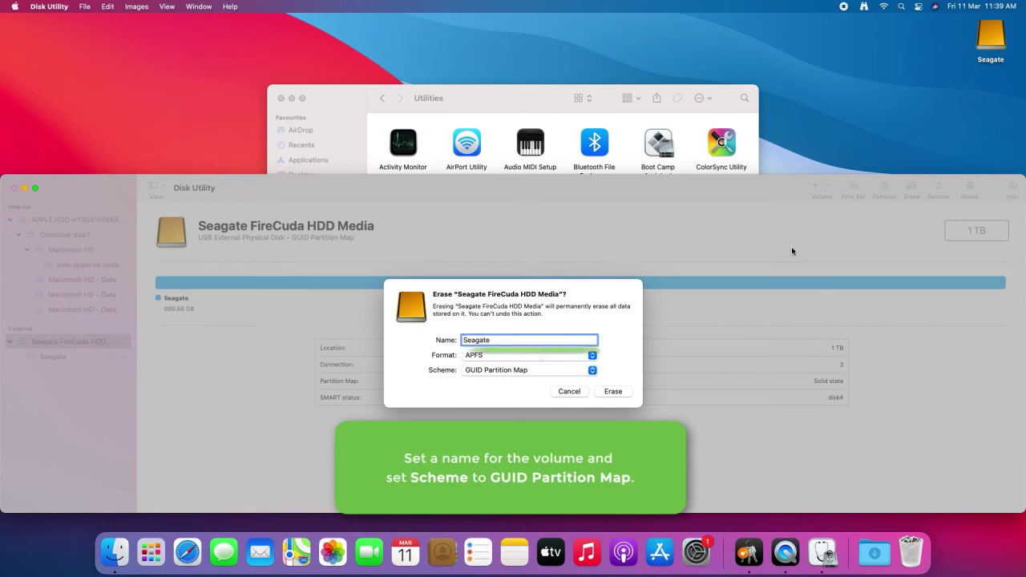
{"action": "left_click", "coordinate": [530, 370]}
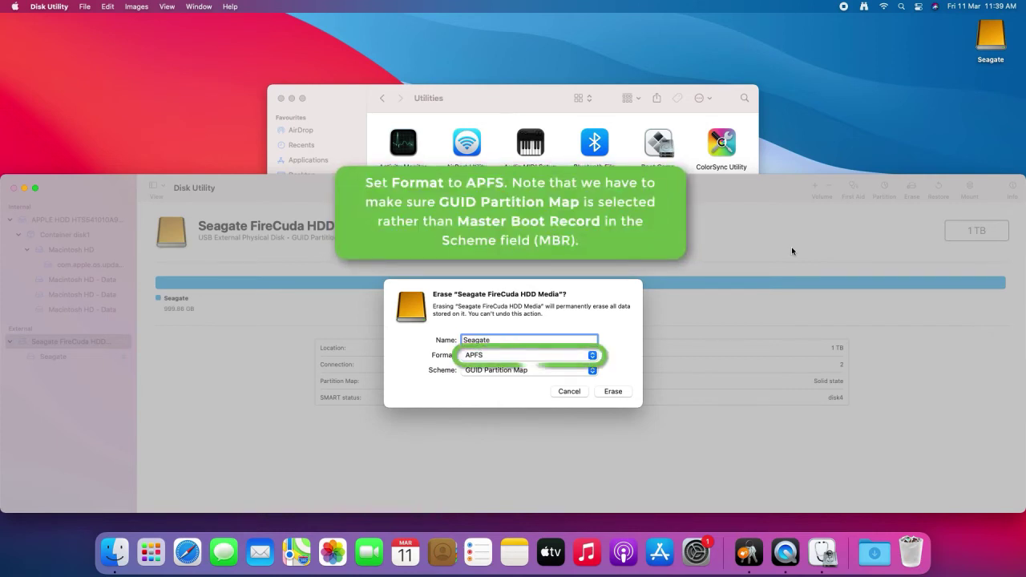
{"action": "left_click", "coordinate": [529, 355]}
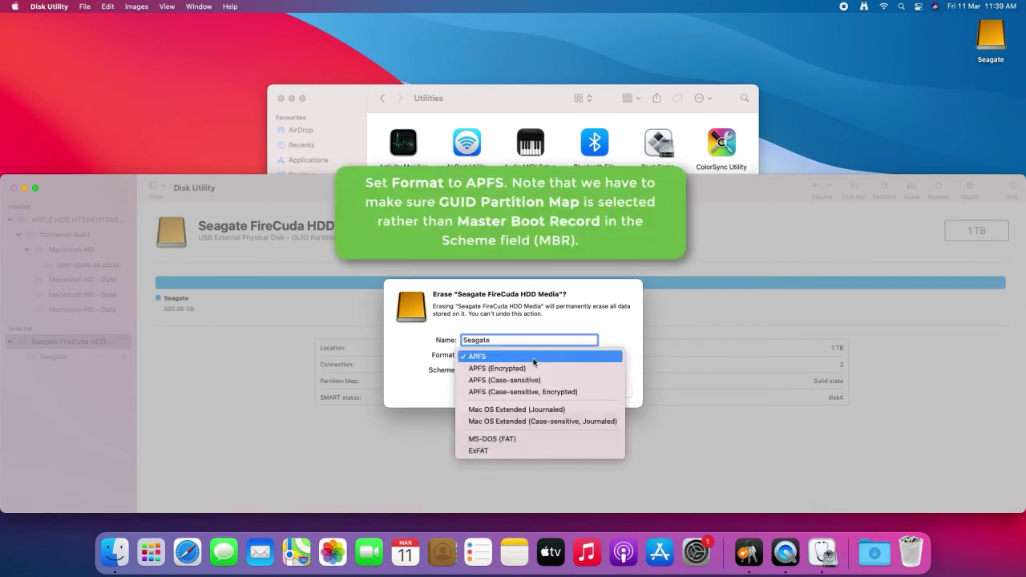
{"action": "left_click", "coordinate": [534, 361]}
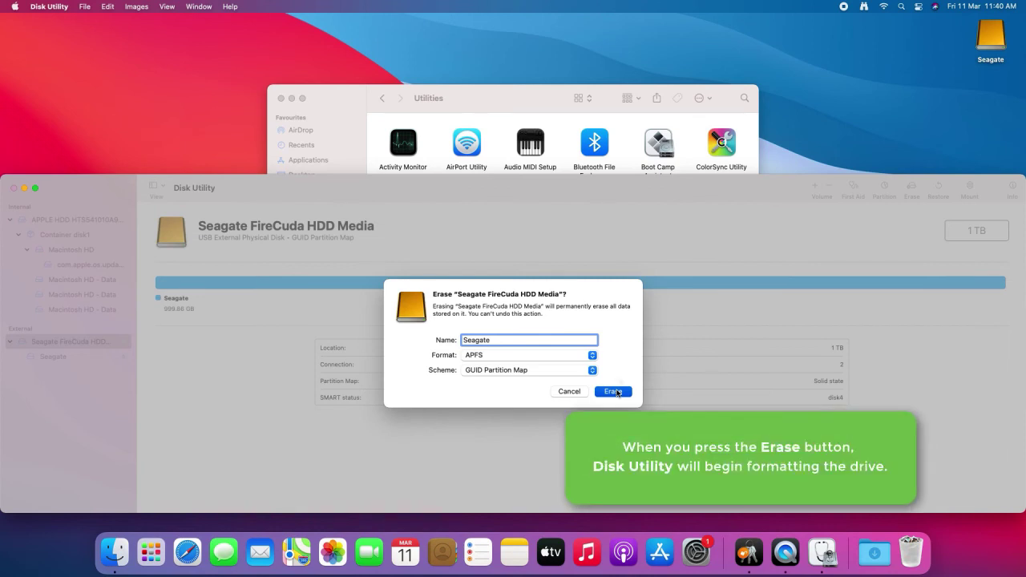
Erase the FireCuda disk as APFS 'Seagate' and dismiss the finished progress sheet.
{"action": "left_click", "coordinate": [613, 391]}
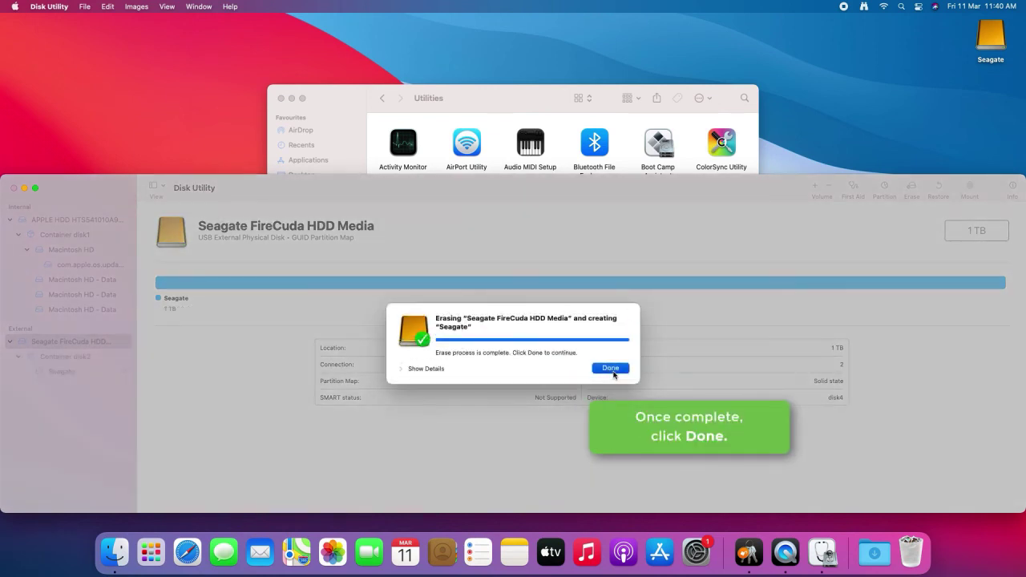
{"action": "left_click", "coordinate": [613, 372]}
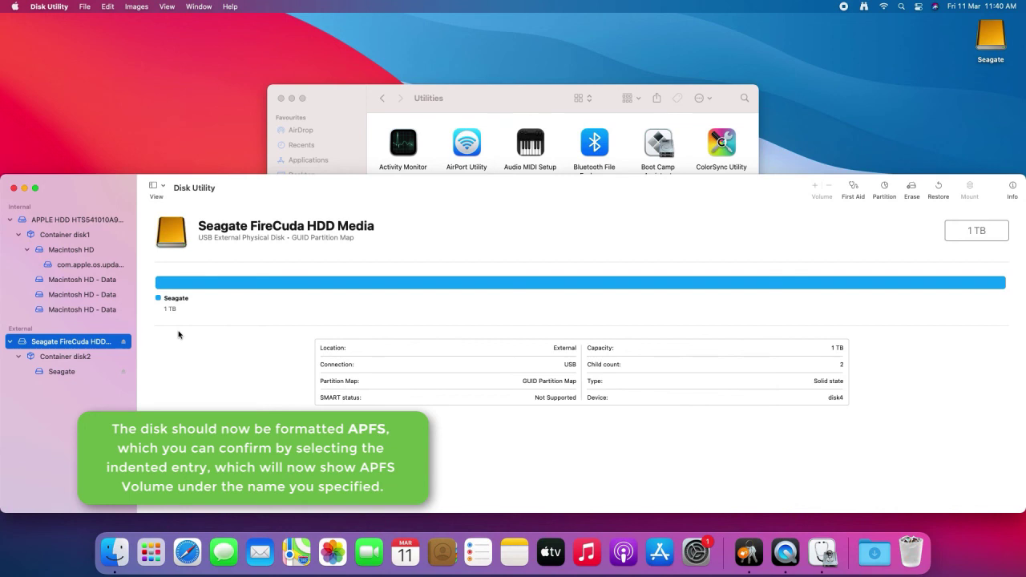
Select the Seagate volume under Container disk2 to view its details.
{"action": "left_click", "coordinate": [62, 371]}
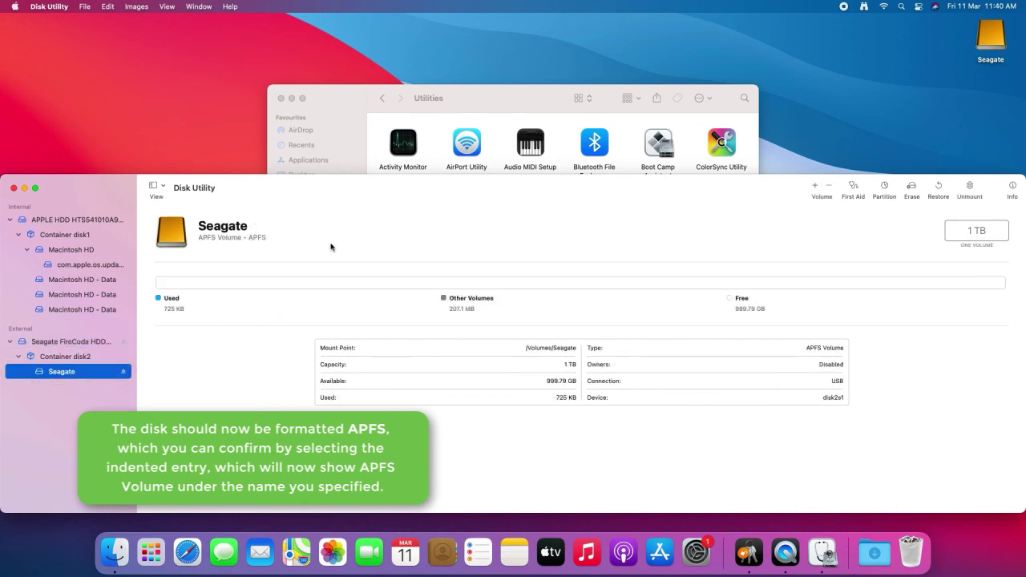